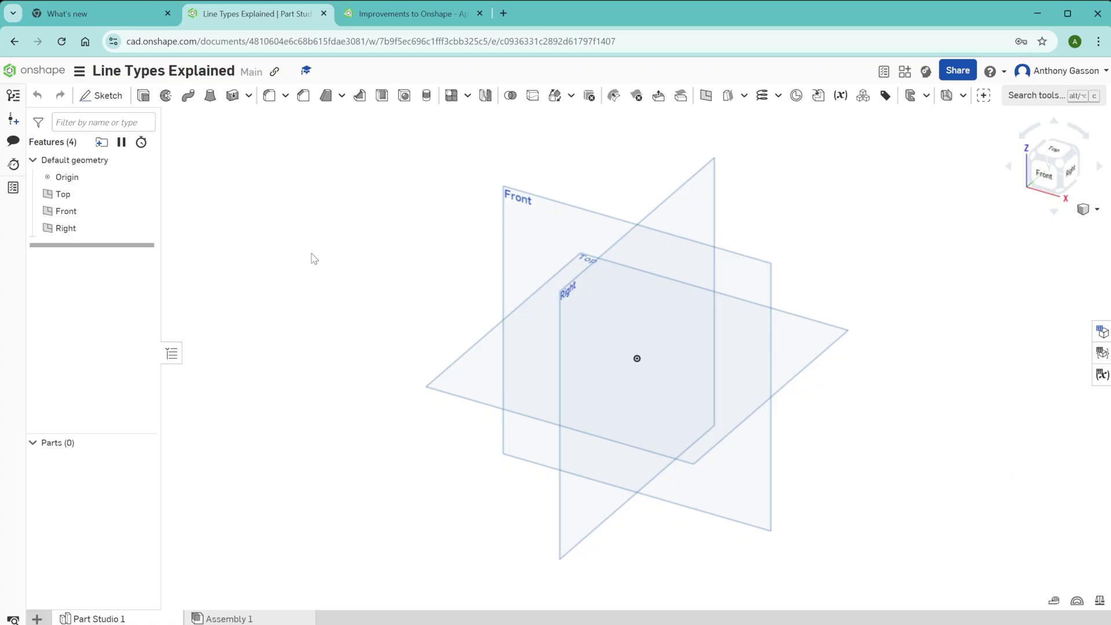
- Sketch a corner rectangle, about 73.924 × 65.916, on the Front plane spanning the origin
left_click(103, 95)
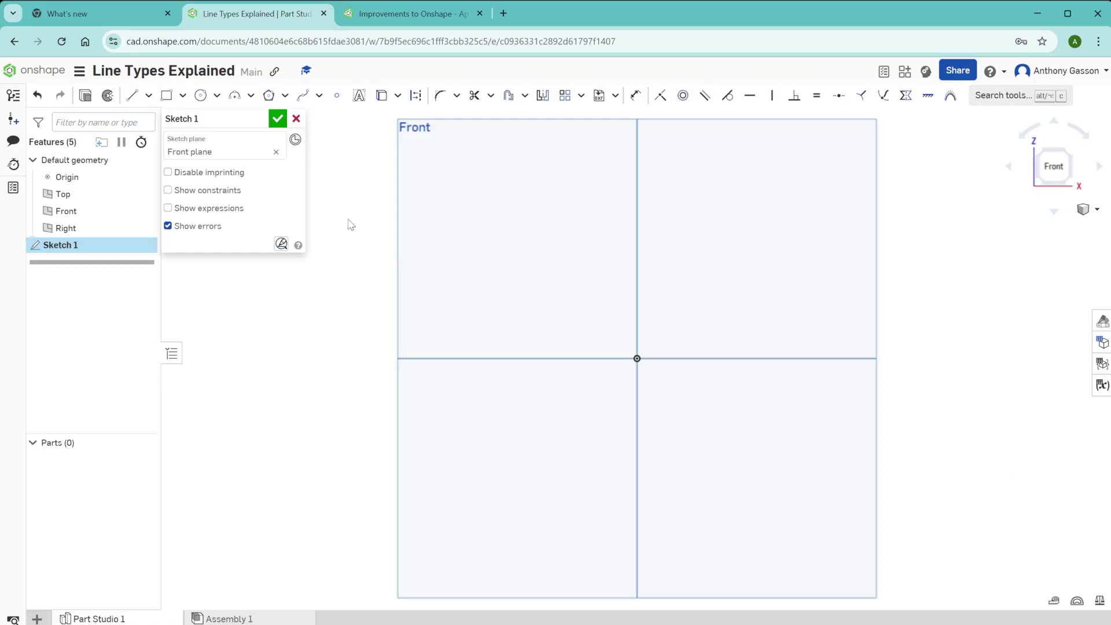
left_click(165, 97)
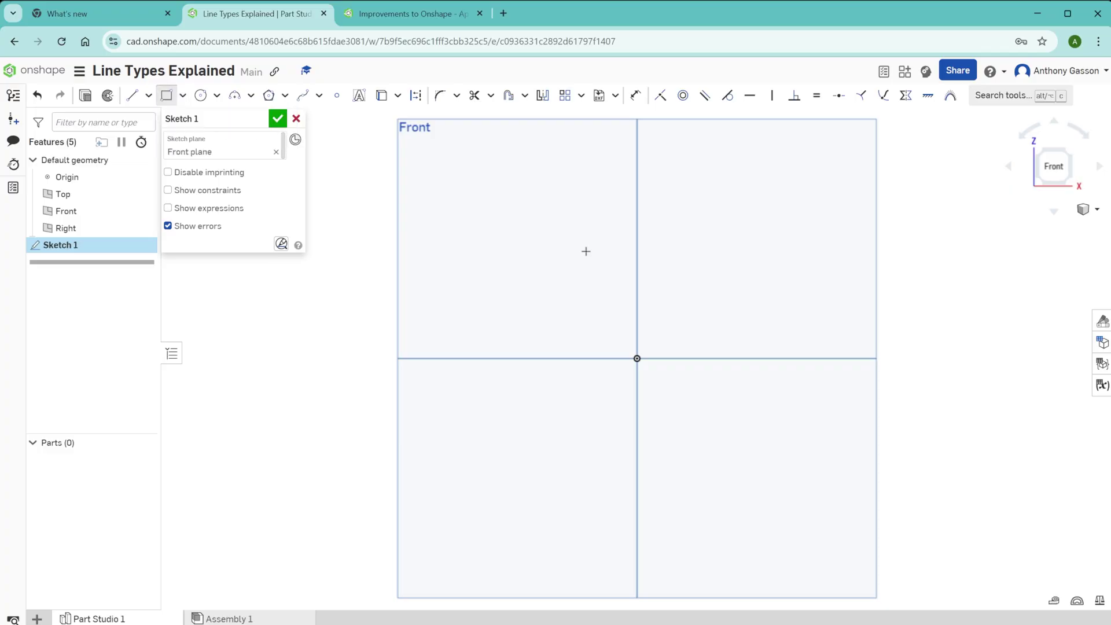
left_click(587, 237)
left_click(823, 448)
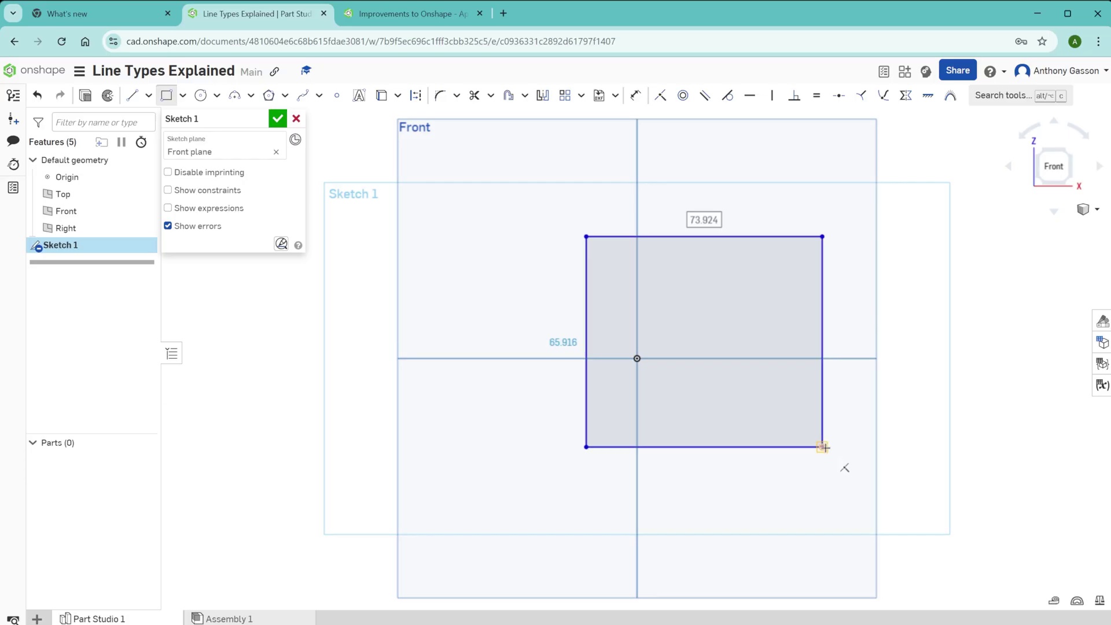
- Exit the rectangle tool and drag the rectangle's edges and corner to show they move freely
key("Escape")
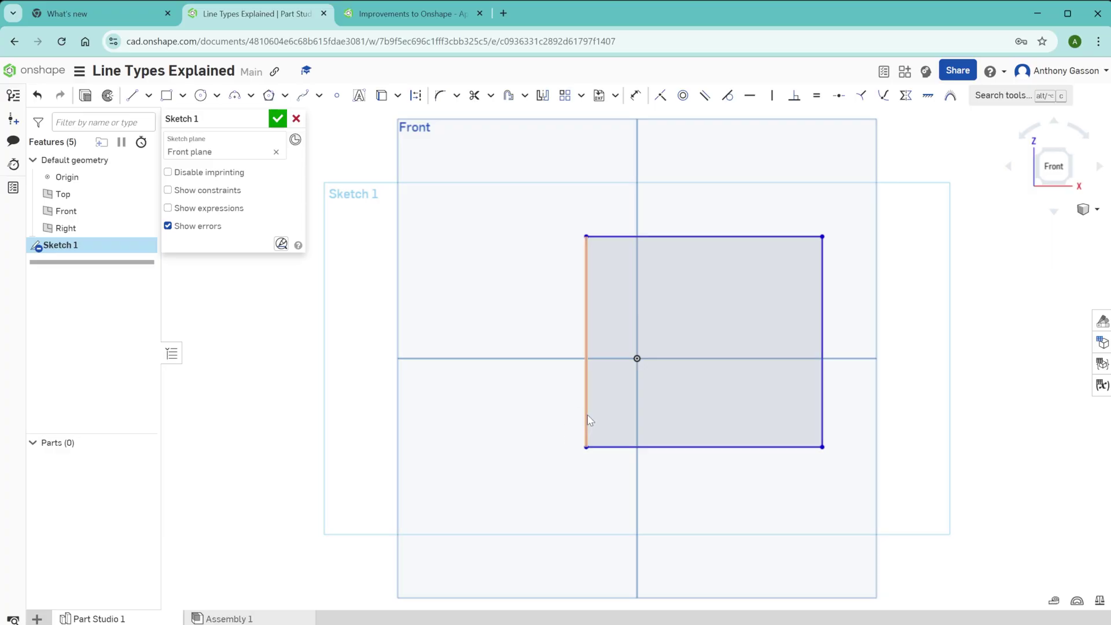
mouse_move(586, 409)
left_mouse_down()
mouse_move(492, 414)
mouse_move(591, 413)
left_mouse_up()
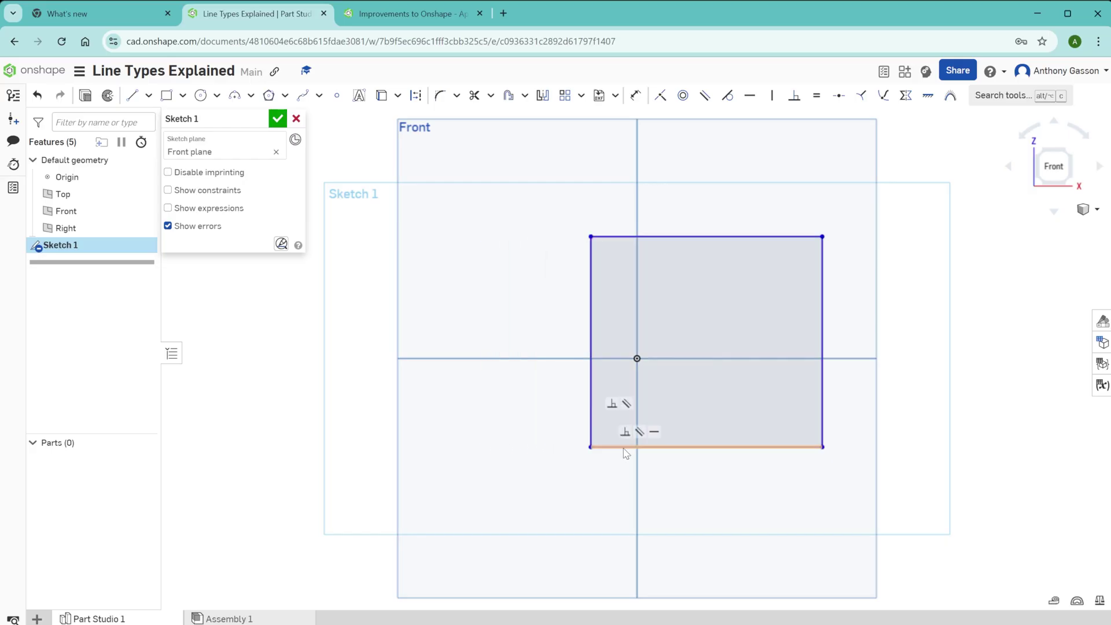
left_click_drag(623, 447, 568, 414)
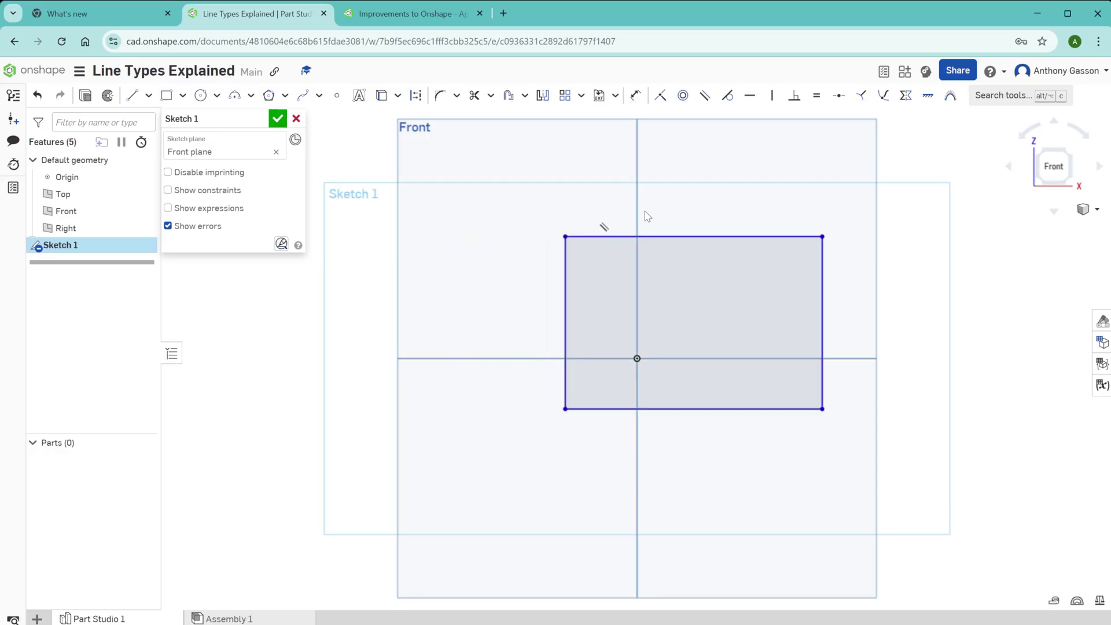
mouse_move(645, 236)
left_mouse_down()
mouse_move(655, 183)
mouse_move(651, 218)
left_mouse_up()
mouse_move(565, 318)
left_mouse_down()
mouse_move(586, 318)
mouse_move(575, 320)
left_mouse_up()
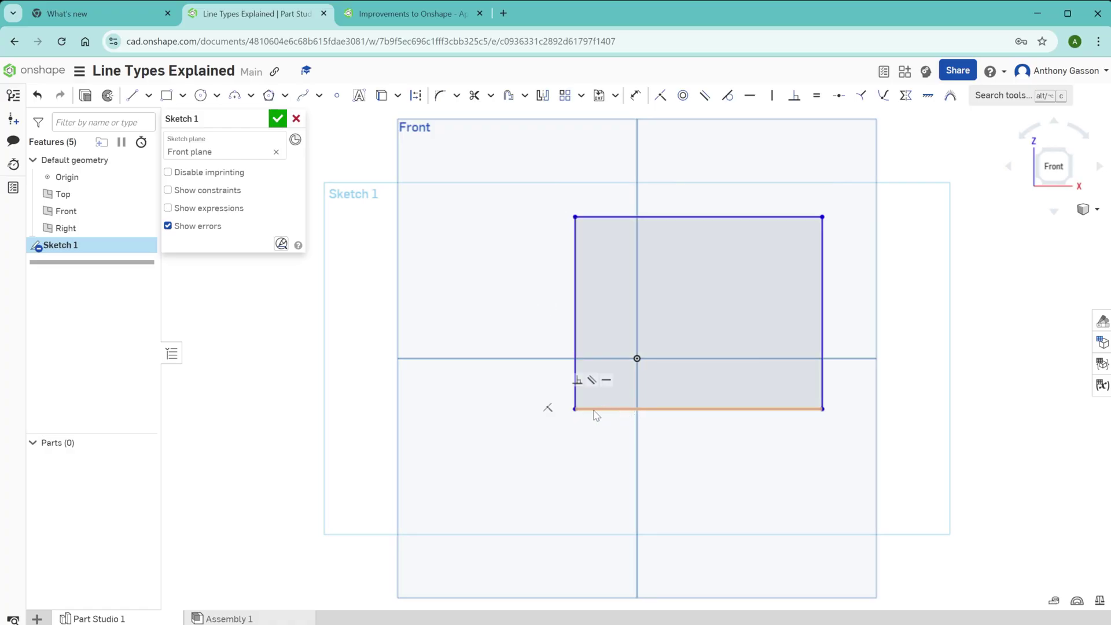
mouse_move(616, 415)
left_mouse_down()
mouse_move(615, 447)
mouse_move(625, 398)
mouse_move(621, 436)
left_mouse_up()
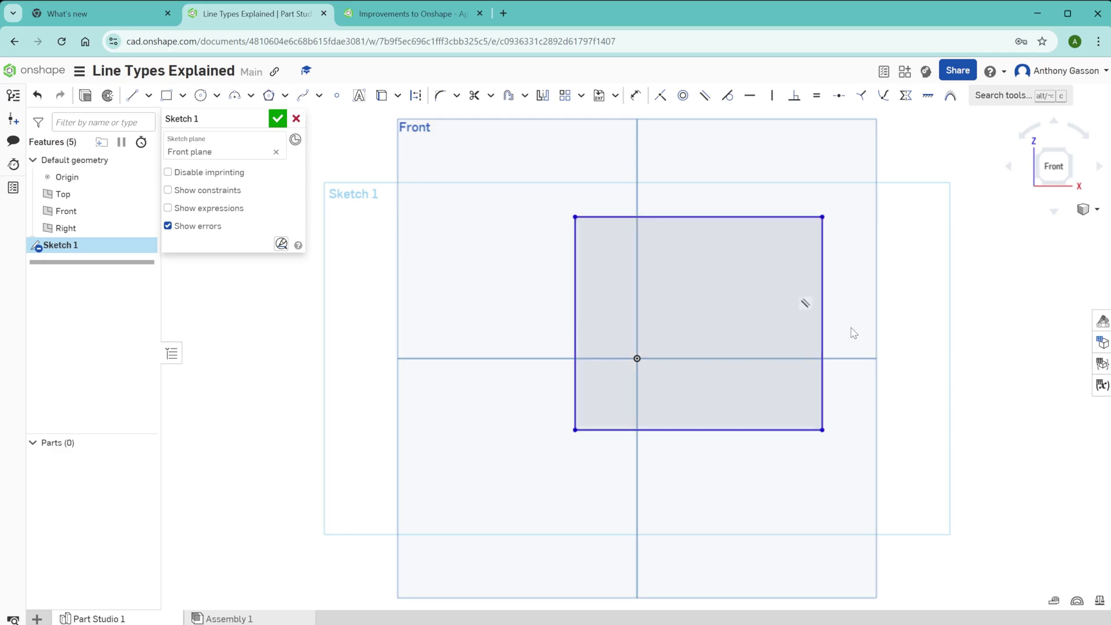
mouse_move(822, 330)
left_mouse_down()
mouse_move(894, 330)
mouse_move(839, 335)
left_mouse_up()
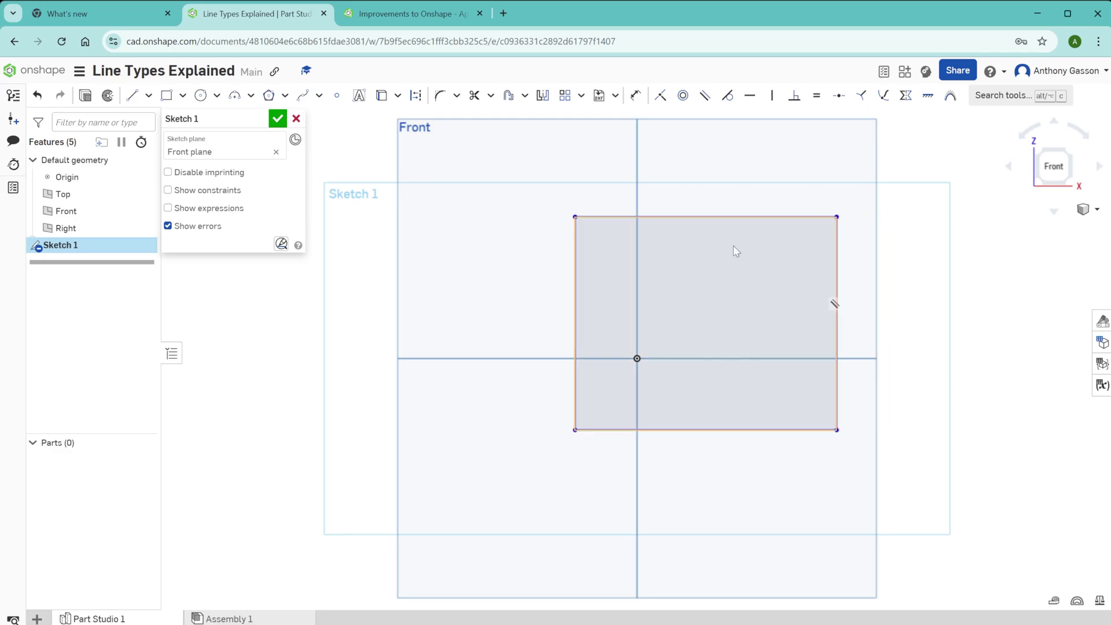
- Read the Parallel distance between the left and right edges, then reshape from the top-right corner
left_click(576, 304)
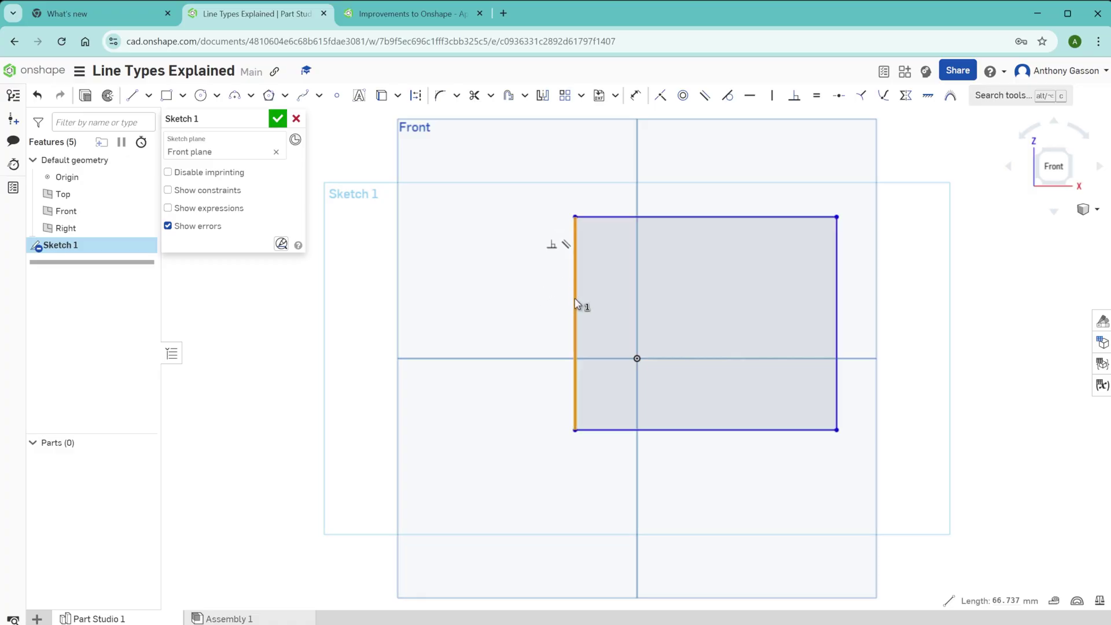
left_click(841, 302)
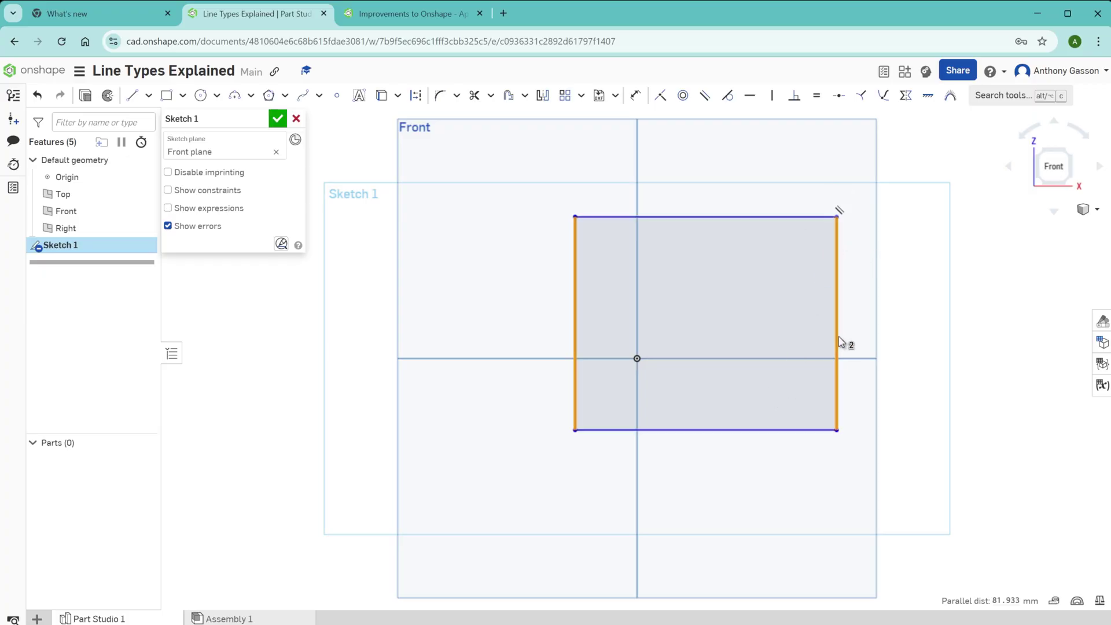
key("Escape")
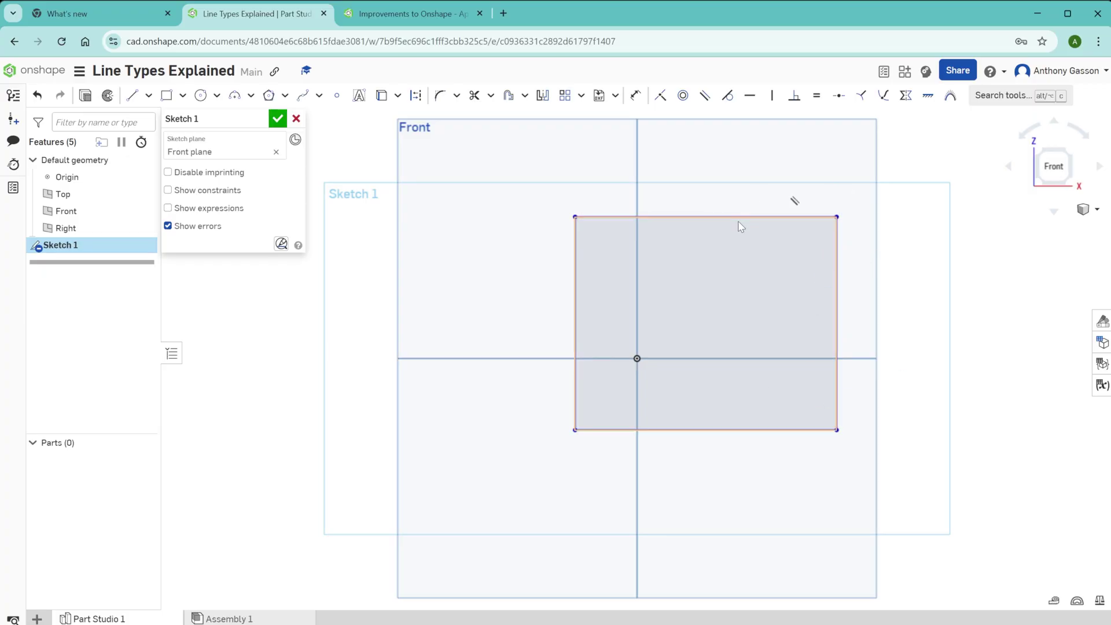
left_click_drag(843, 220, 798, 301)
left_click_drag(828, 245, 861, 213)
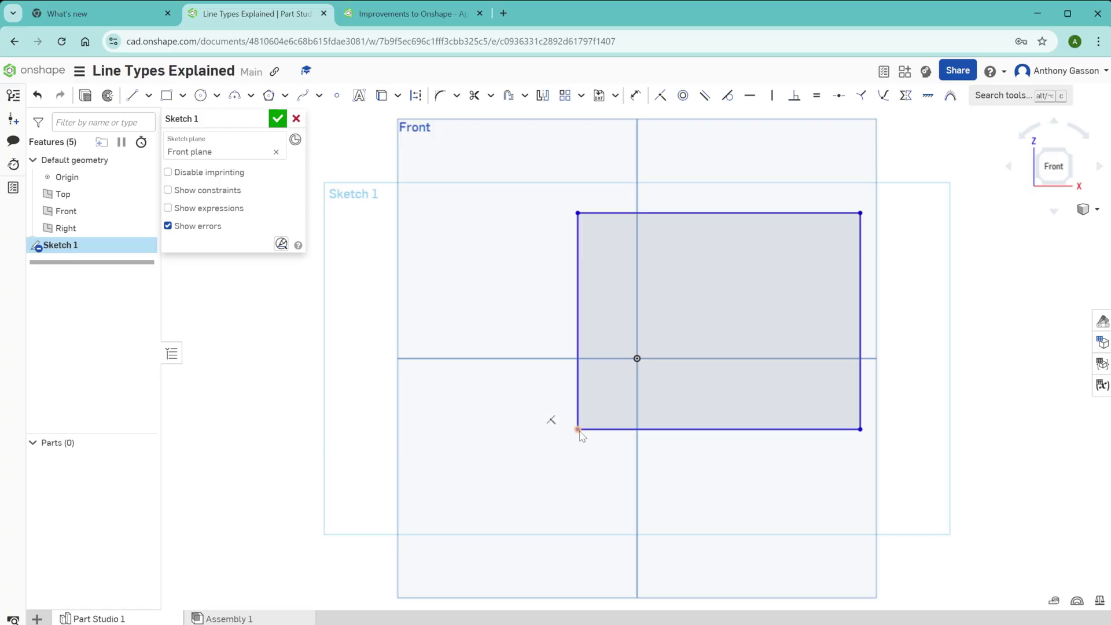
- Drag the rectangle's lower-left corner onto the origin so it snaps coincident
mouse_move(578, 430)
left_mouse_down()
mouse_move(620, 381)
mouse_move(603, 382)
mouse_move(527, 453)
mouse_move(625, 495)
mouse_move(581, 407)
mouse_move(562, 420)
mouse_move(638, 360)
left_mouse_up()
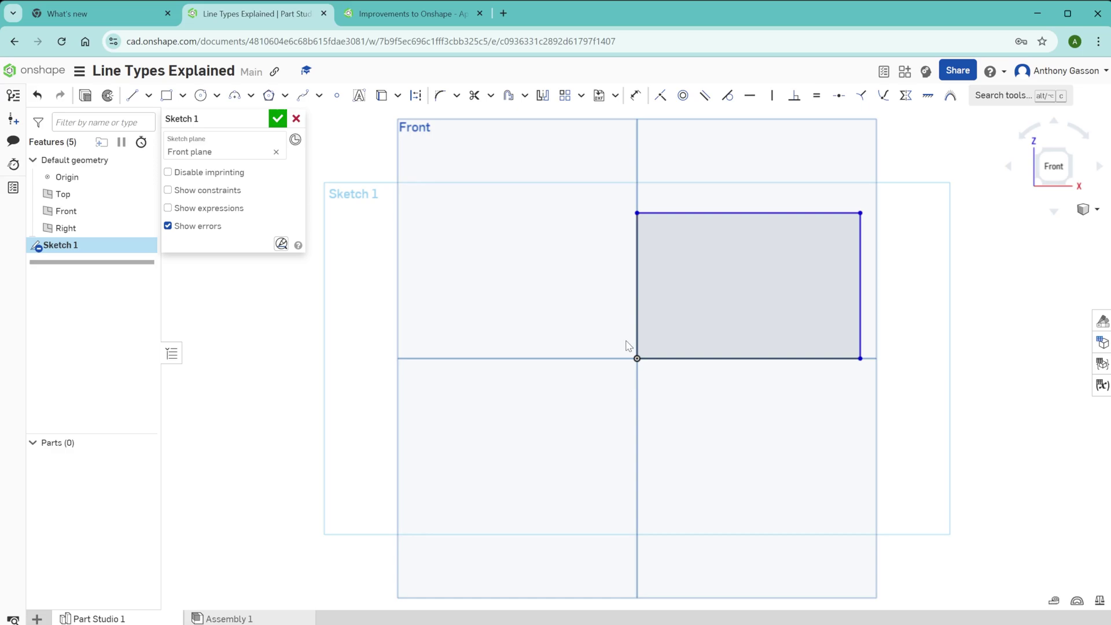
scroll(629, 345, "up", 3)
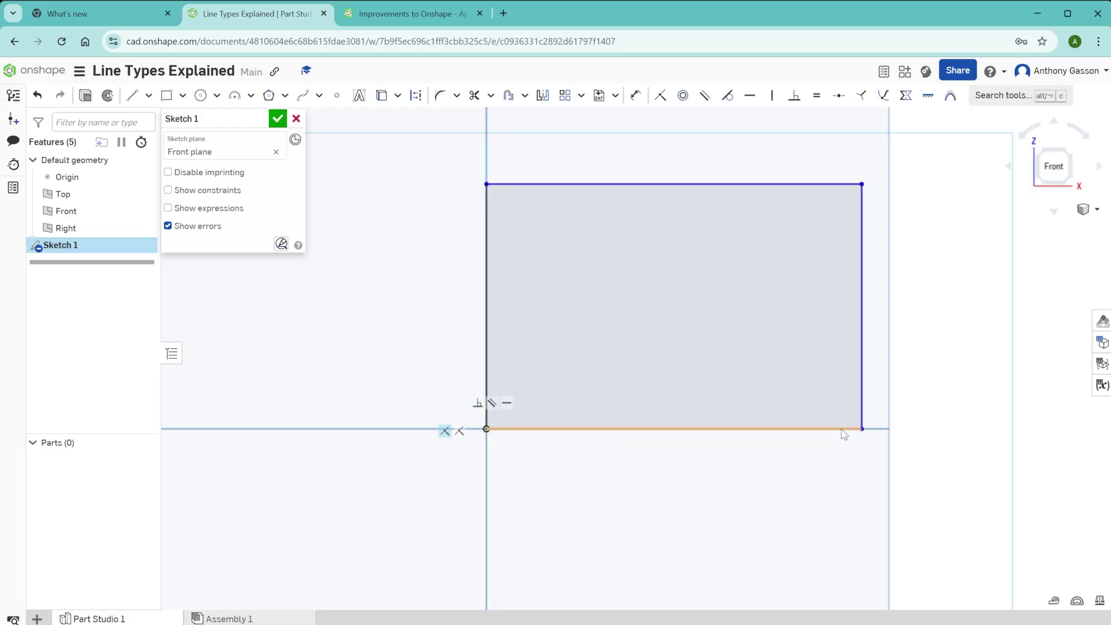
- Stretch the anchored rectangle from its right edge, top edge and corner, and confirm the 90° corner
mouse_move(862, 298)
left_mouse_down()
mouse_move(1002, 300)
mouse_move(834, 301)
left_mouse_up()
mouse_move(746, 185)
left_mouse_down()
mouse_move(739, 133)
mouse_move(735, 327)
mouse_move(754, 239)
left_mouse_up()
mouse_move(833, 241)
left_mouse_down()
mouse_move(975, 207)
mouse_move(877, 232)
left_mouse_up()
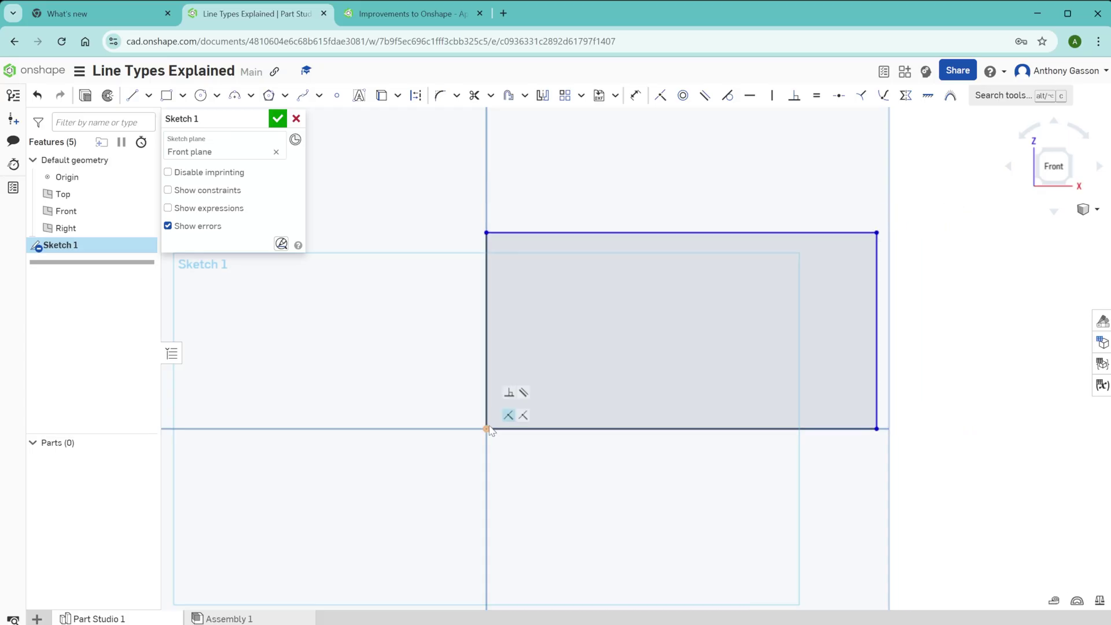
left_click(486, 432)
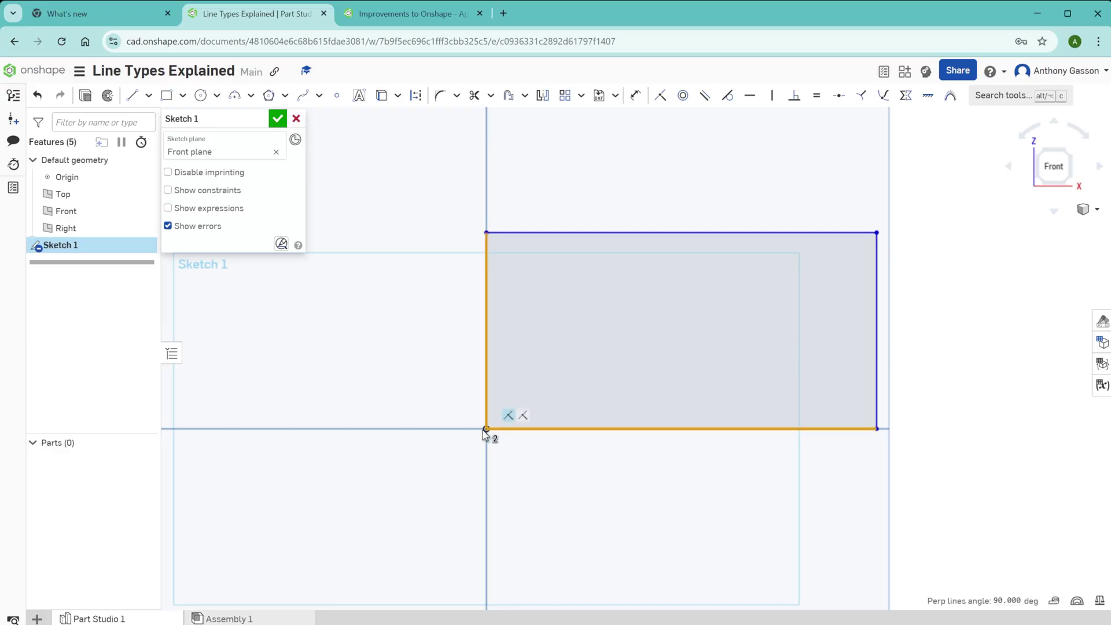
left_click(443, 380)
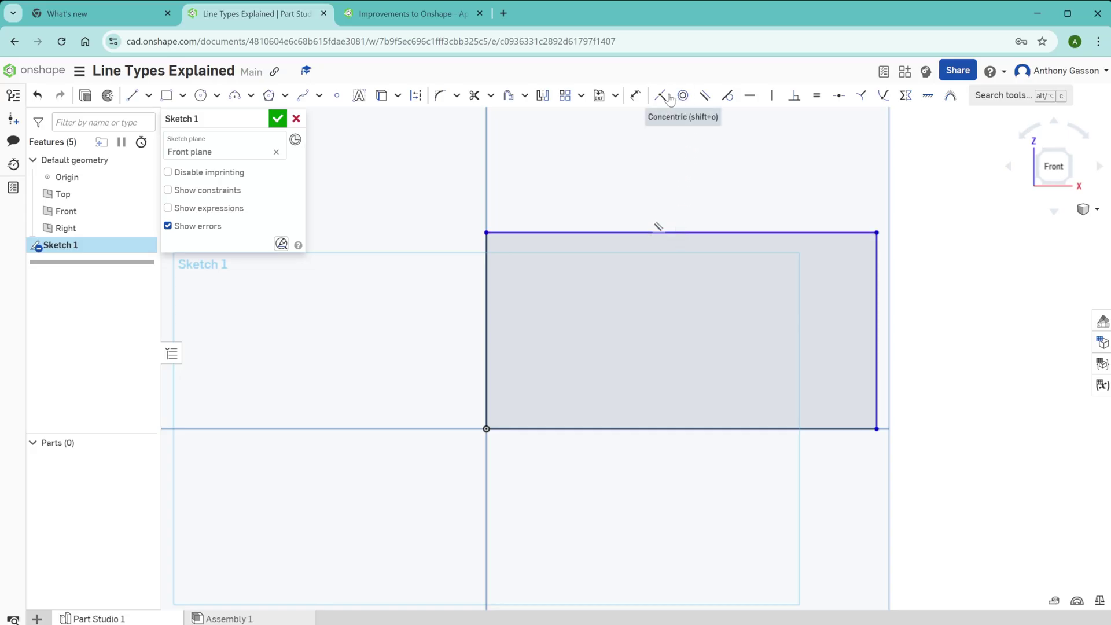
left_click(637, 98)
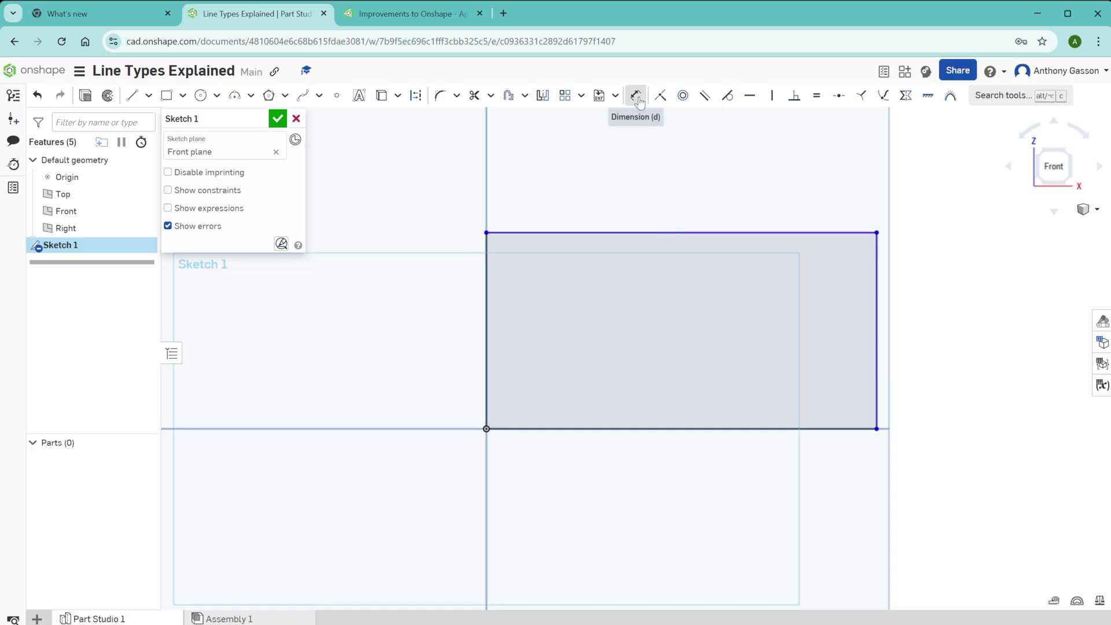
- Dimension the bottom edge as 72.694 wide and the left edge as 36.541 high
left_click(690, 430)
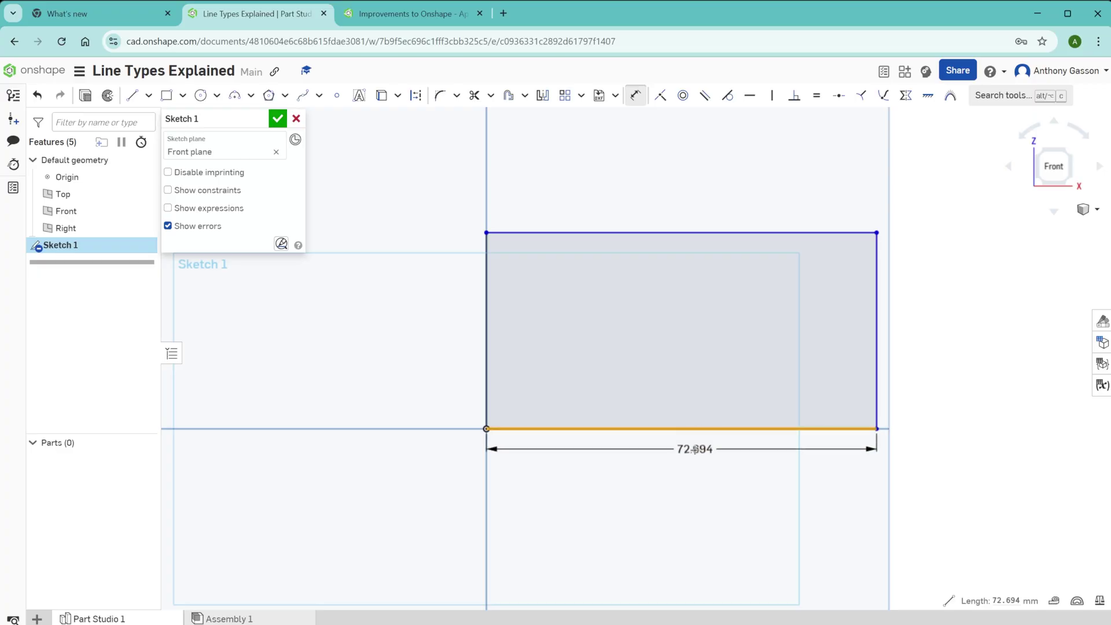
left_click(687, 466)
key("Return")
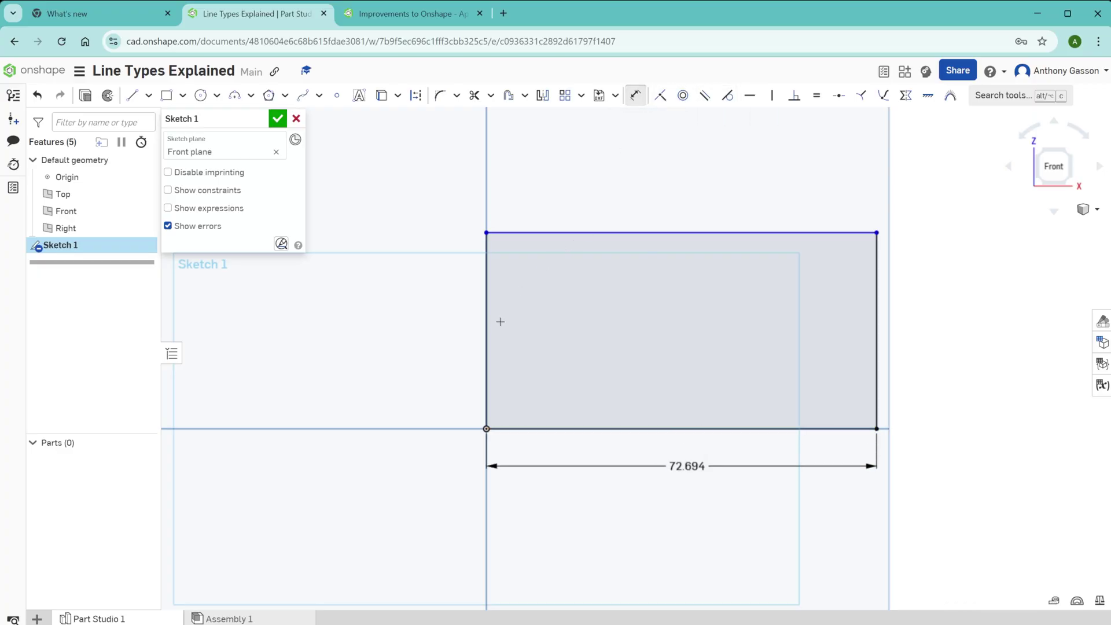
left_click(490, 330)
left_click(441, 323)
key("Return")
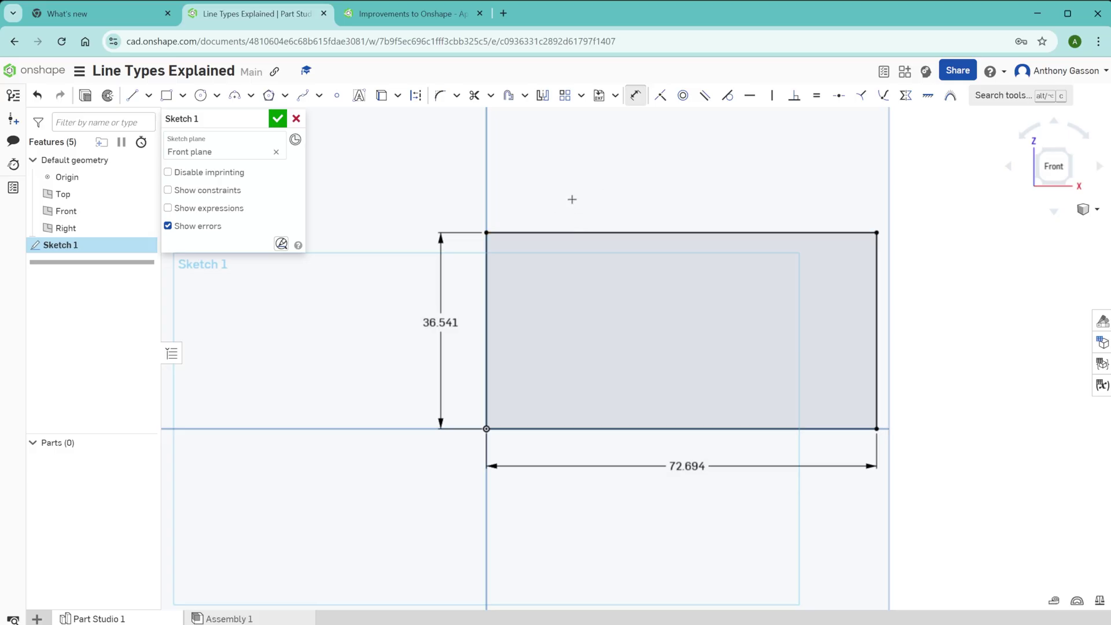
- Add a 37 height dimension between the top and bottom edges, placed on the right
left_click(650, 233)
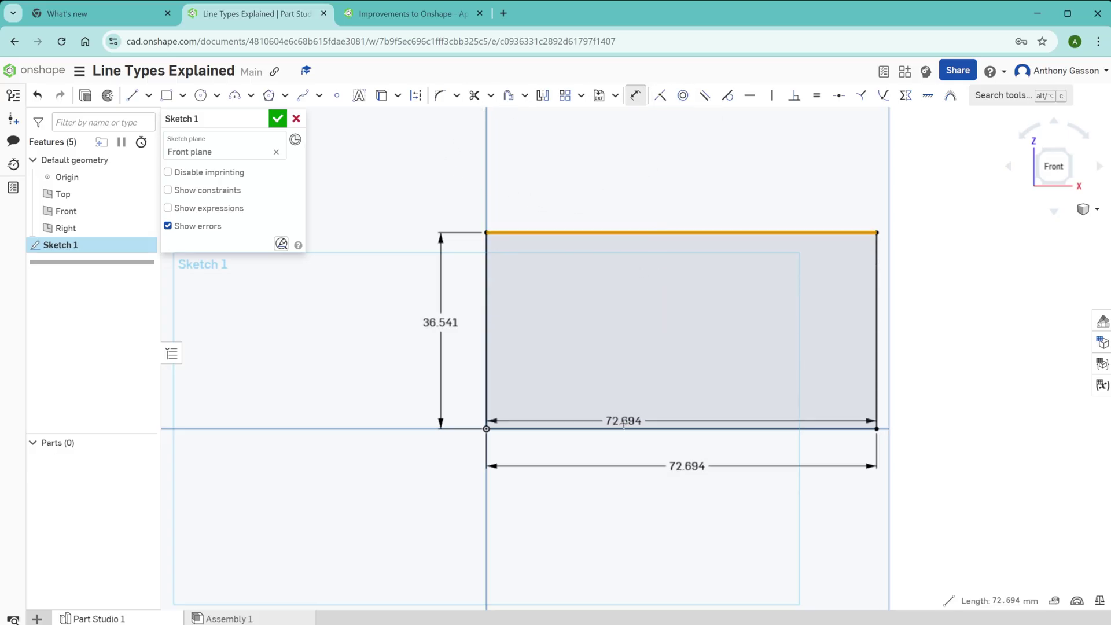
left_click(597, 429)
left_click(920, 331)
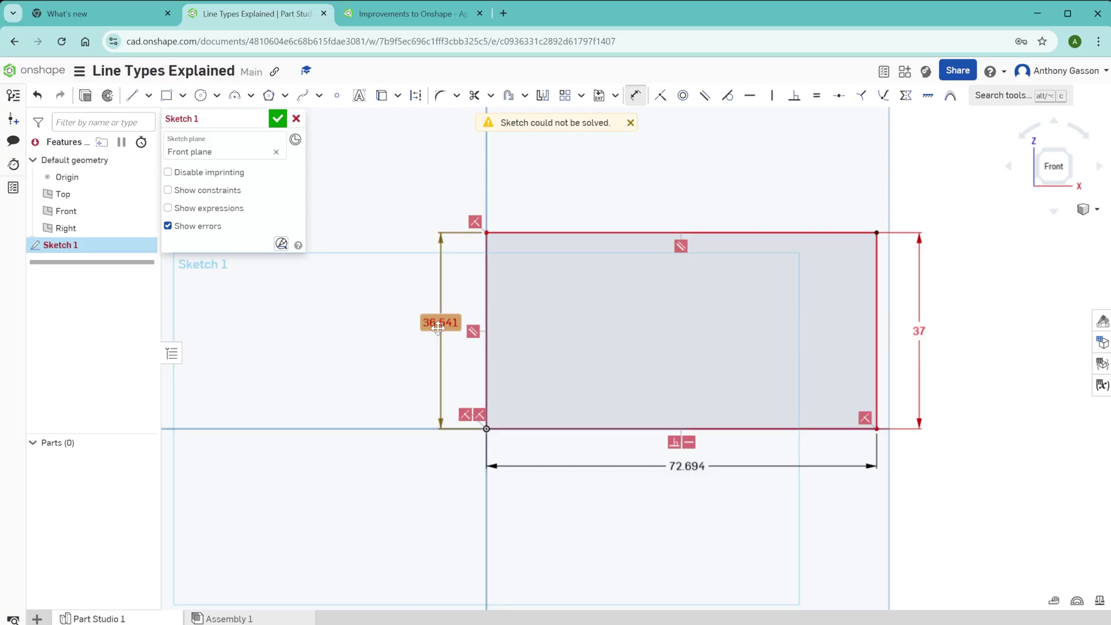
- Delete the 36.541 height and 72.694 width dimensions, leaving 75 wide and 37 high
left_click(438, 328)
key("Delete")
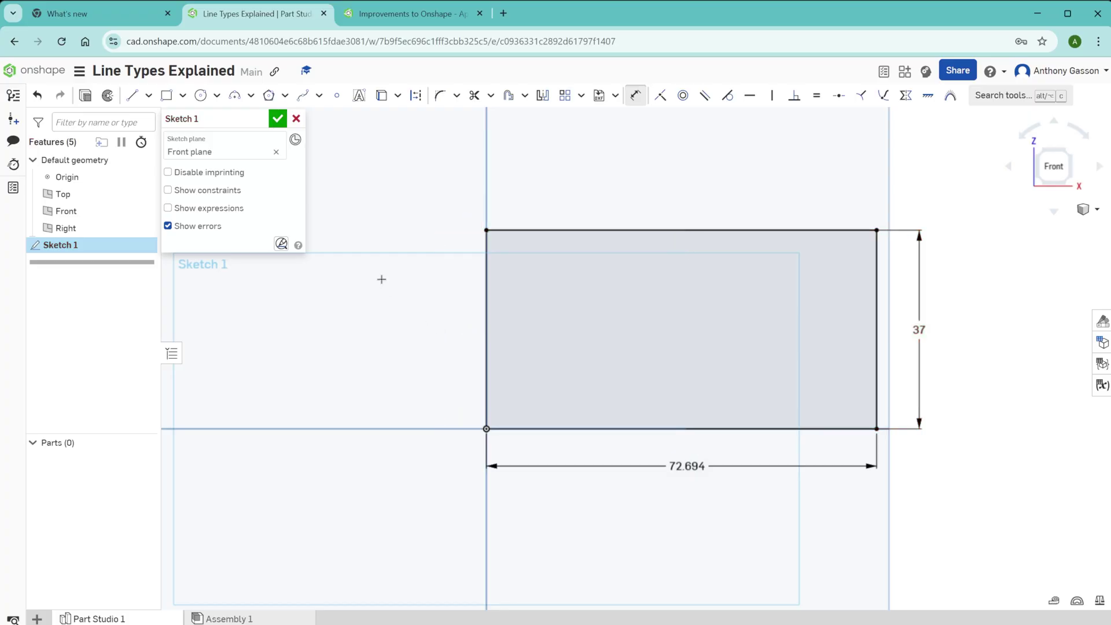
key("ctrl+z")
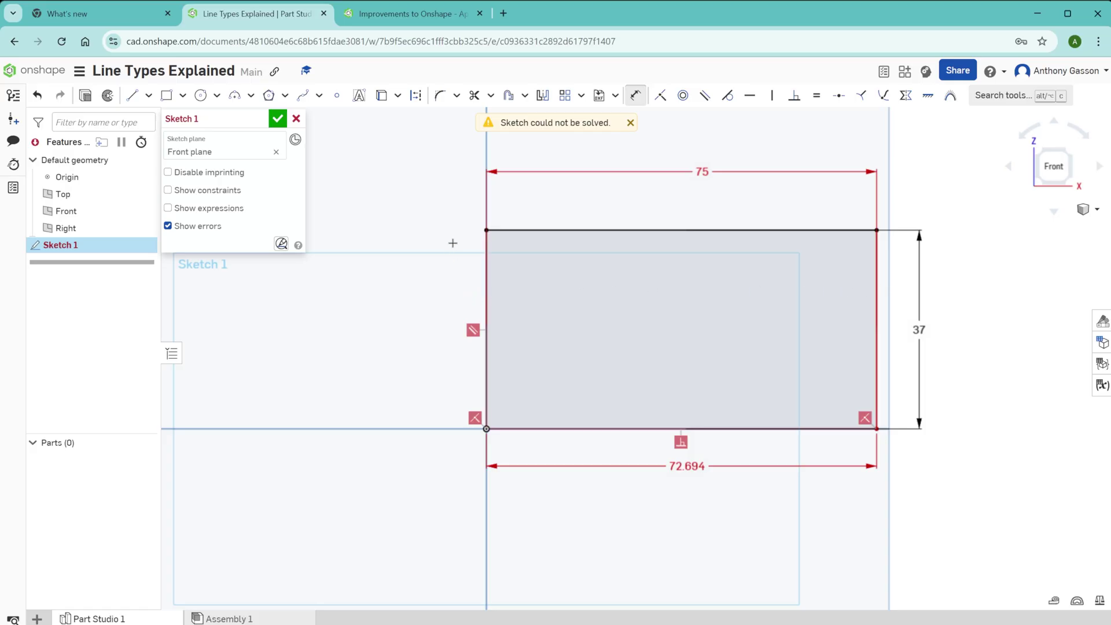
left_click(687, 466)
key("Delete")
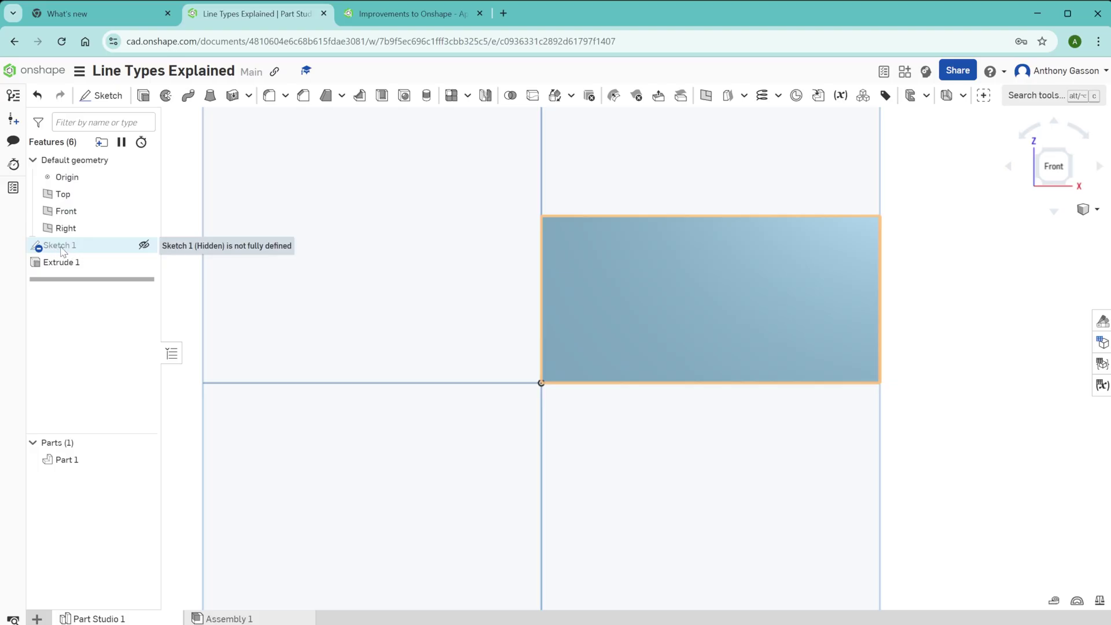
- Reopen Sketch 1 and switch its dash-dot top line to regular geometry
double_click(59, 246)
scroll(847, 212, "down", 2)
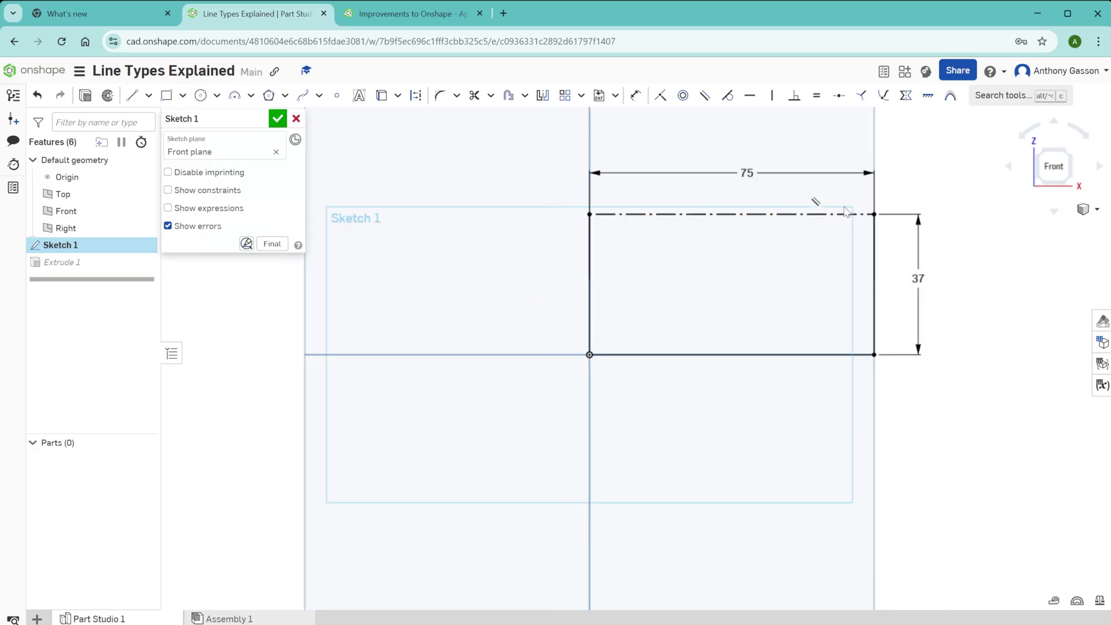
scroll(847, 212, "up", 4)
scroll(847, 212, "up", 1)
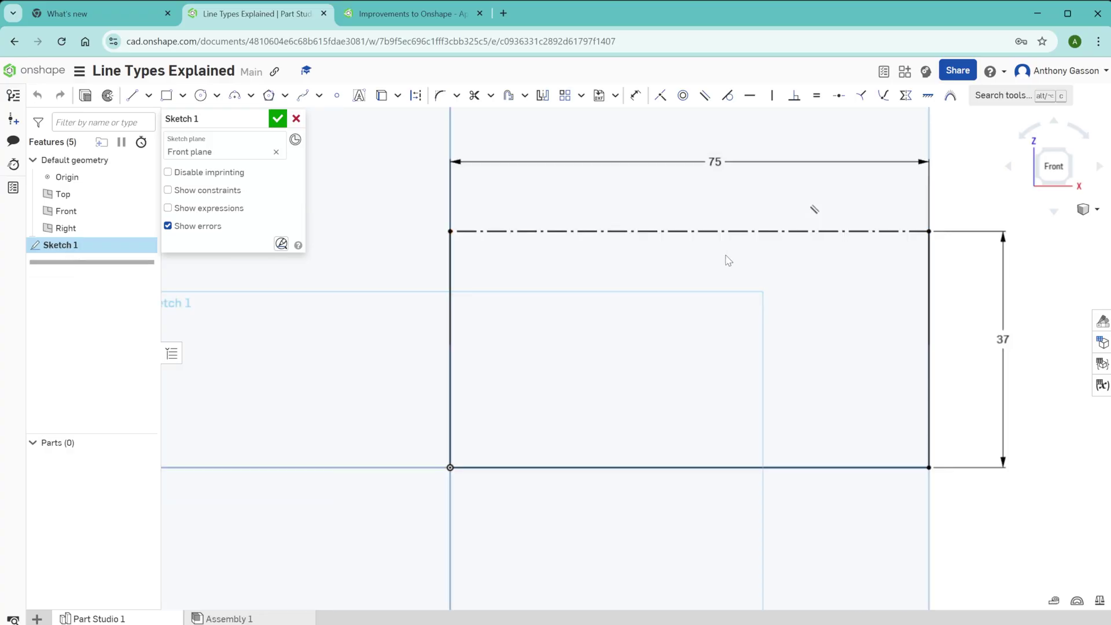
left_click(743, 232)
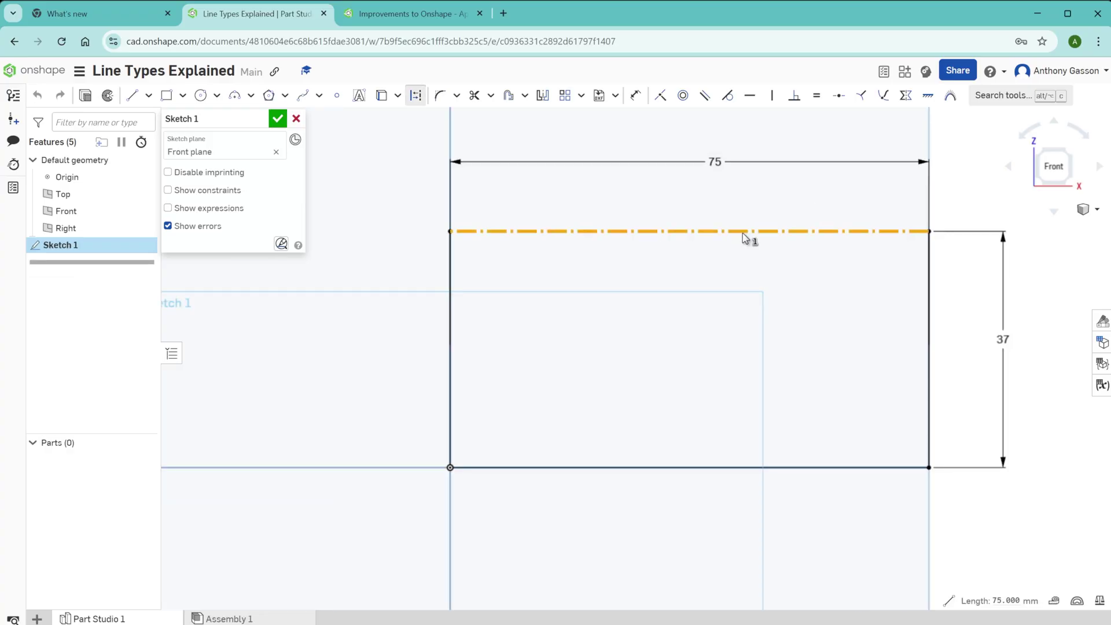
right_click(714, 234)
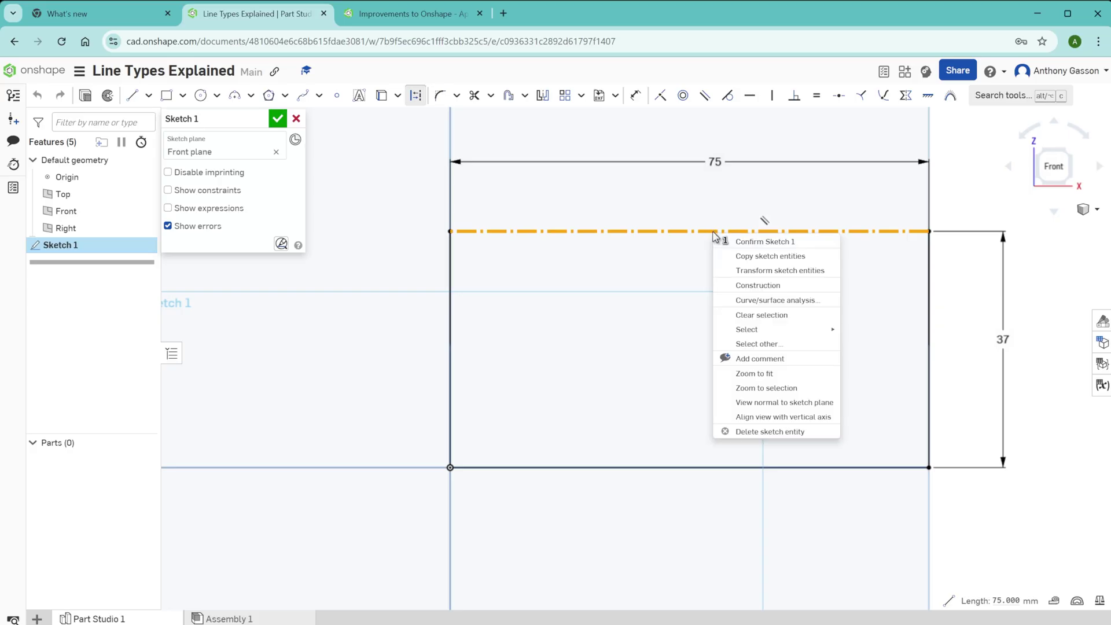
left_click(758, 286)
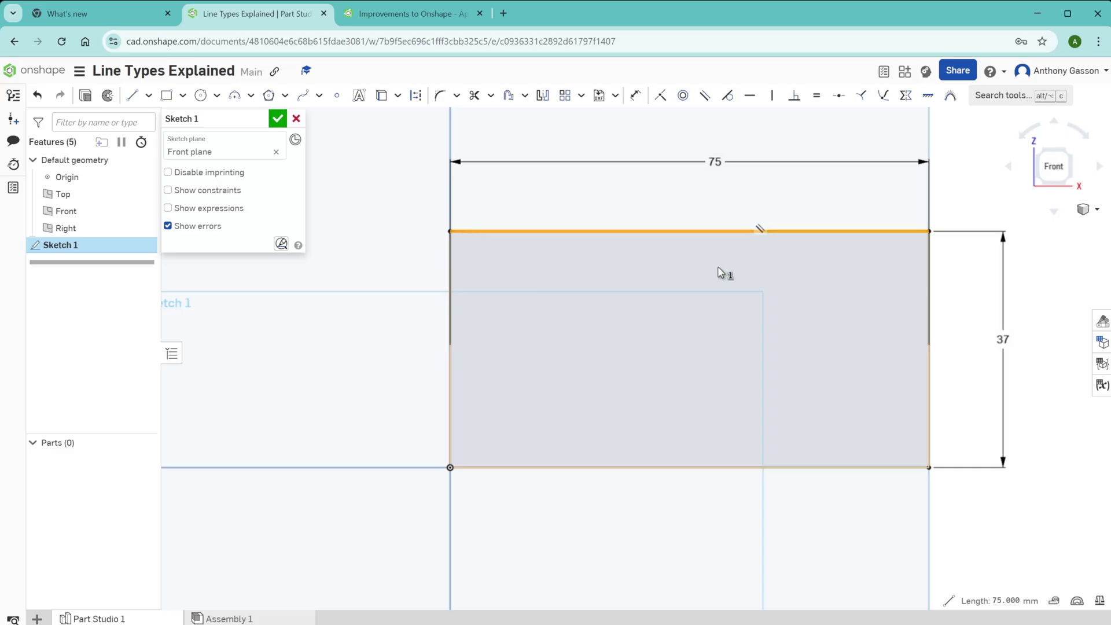
- Toggle the top line's Construction setting back and forth, ending with a regular line
right_click(733, 238)
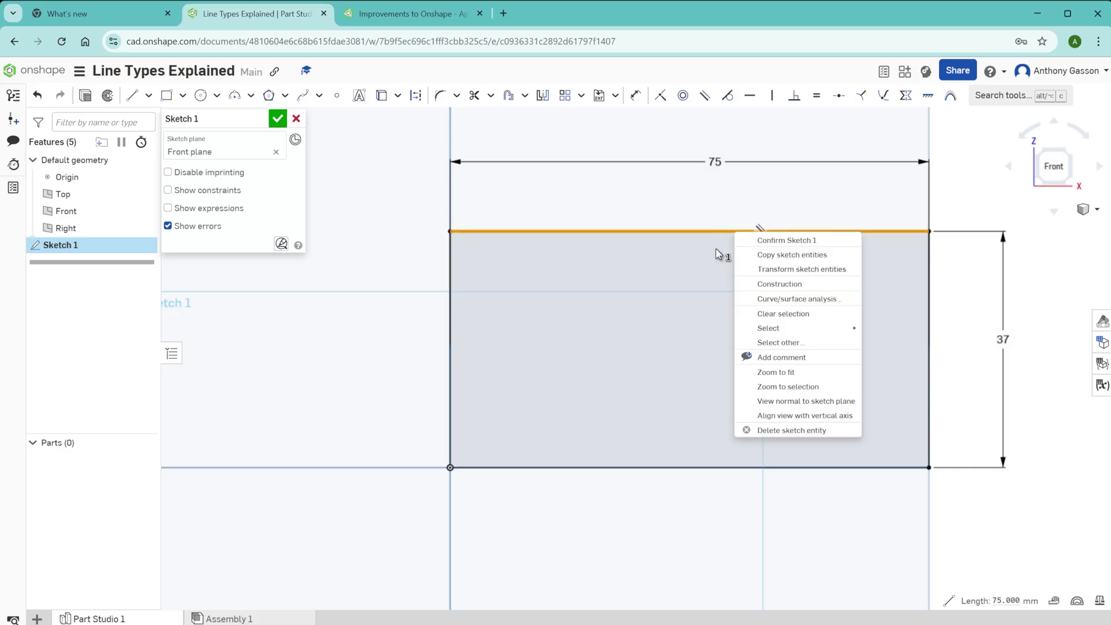
left_click(628, 278)
right_click(747, 237)
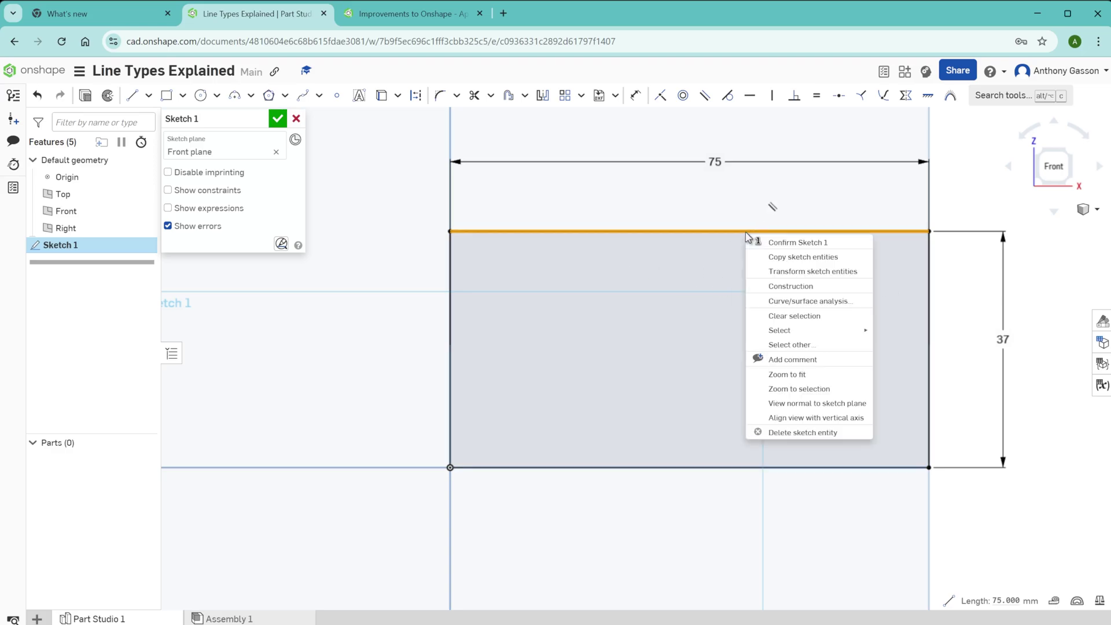
left_click(790, 286)
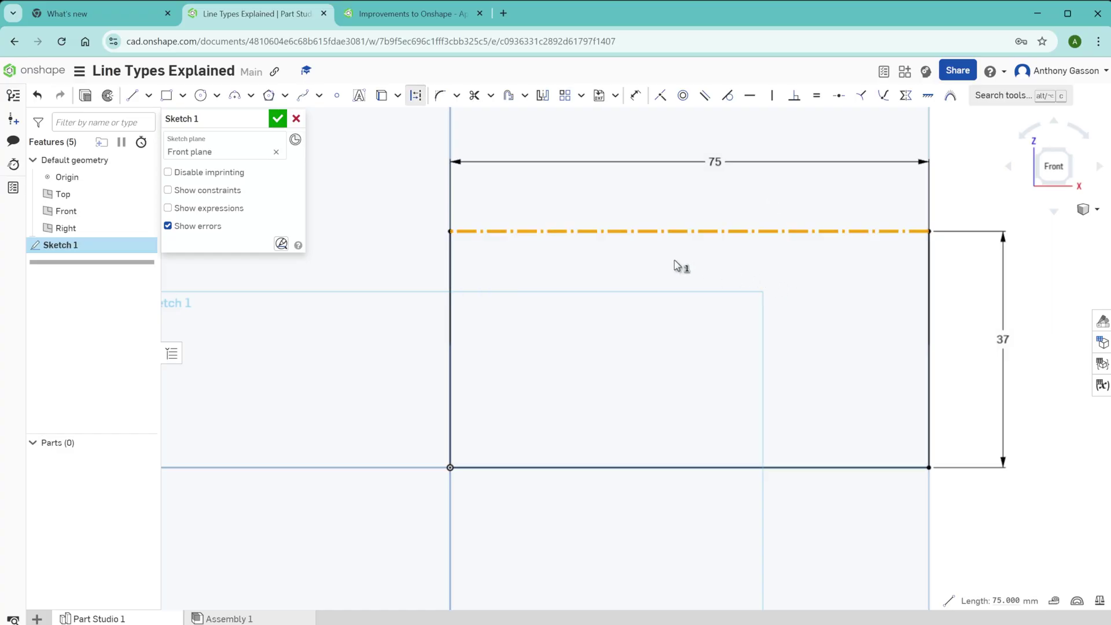
right_click(738, 232)
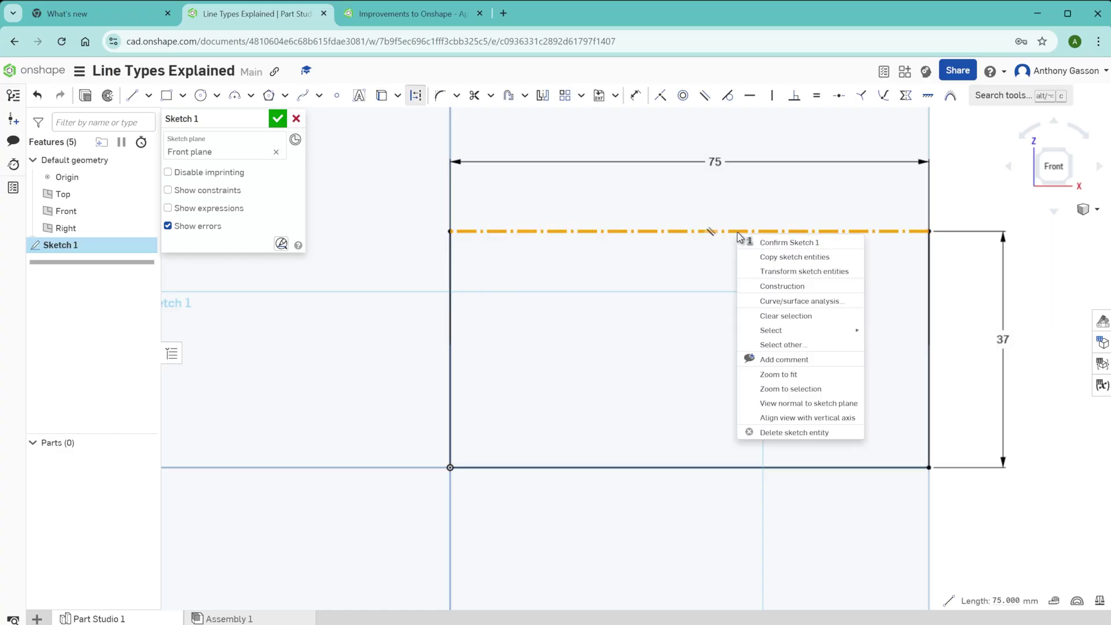
left_click(778, 287)
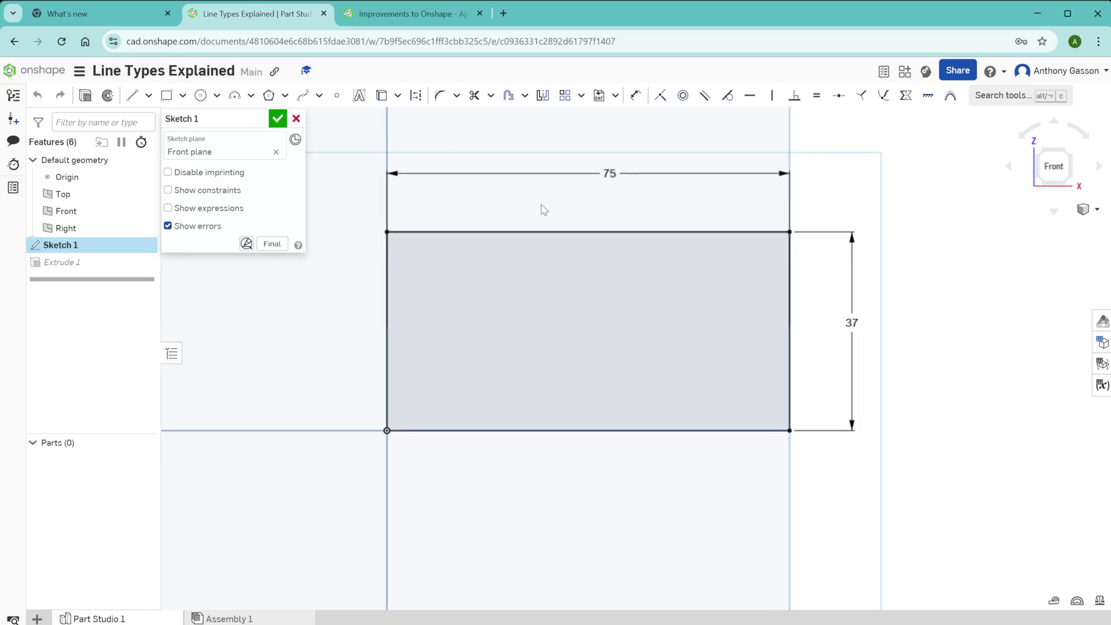
- Accept the Sketch 1 edits so Extrude 1 rebuilds Part 1 from the closed 75 × 37 rectangle
left_click(278, 118)
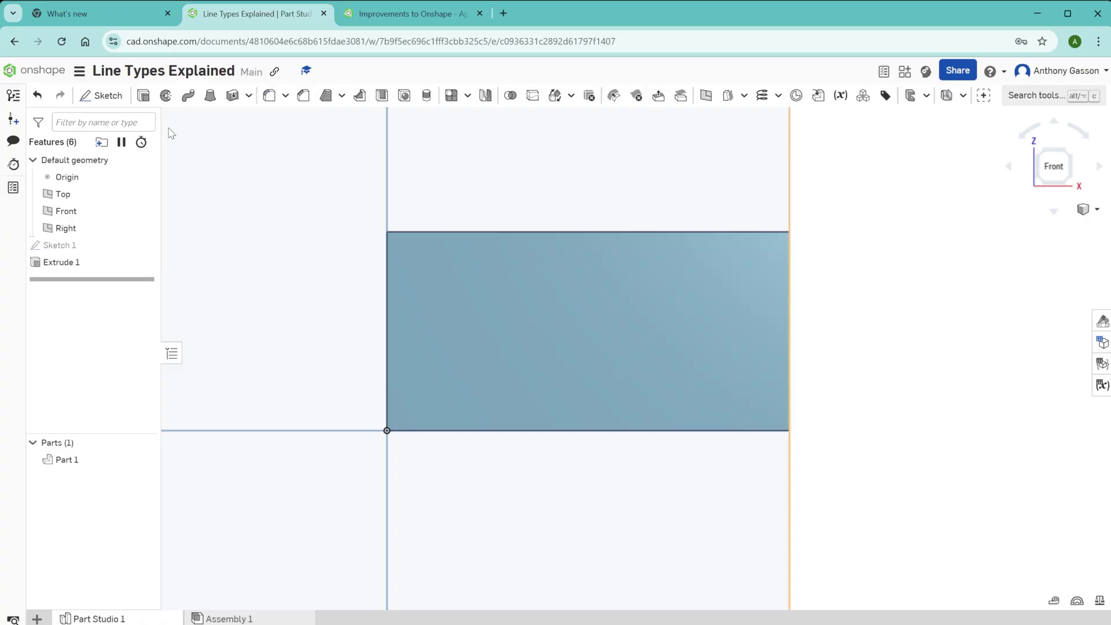